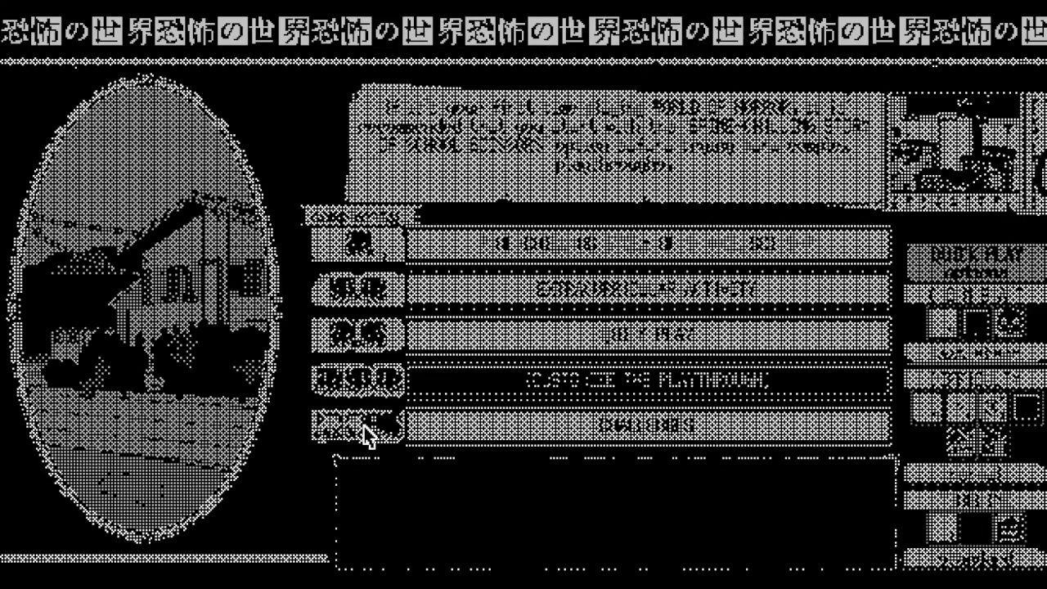
# - Start a new game, keep the default character and confirm Classic mode
pyautogui.click(372, 425)
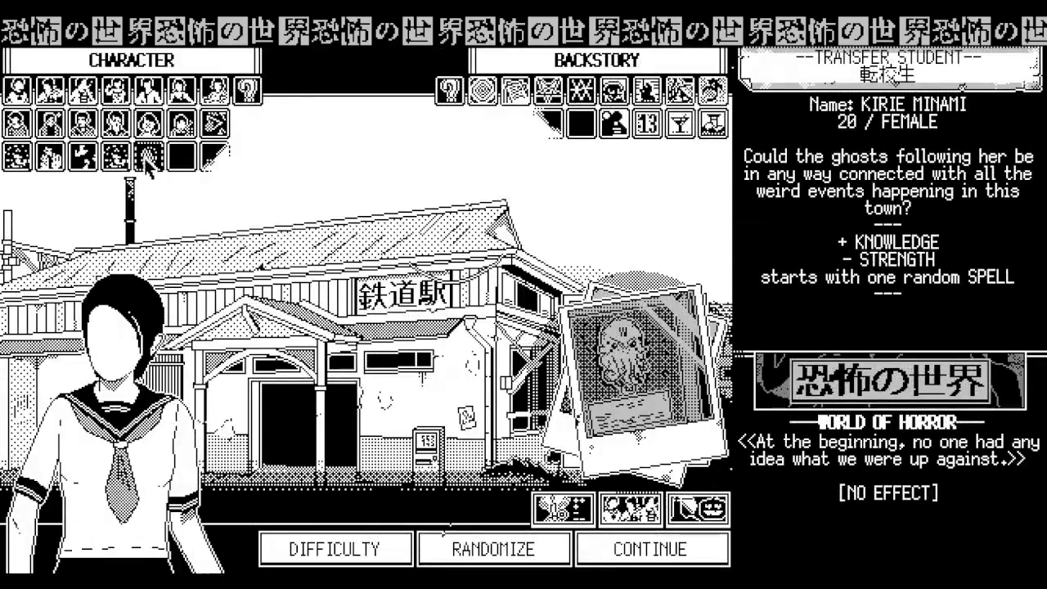
pyautogui.click(148, 155)
pyautogui.click(652, 549)
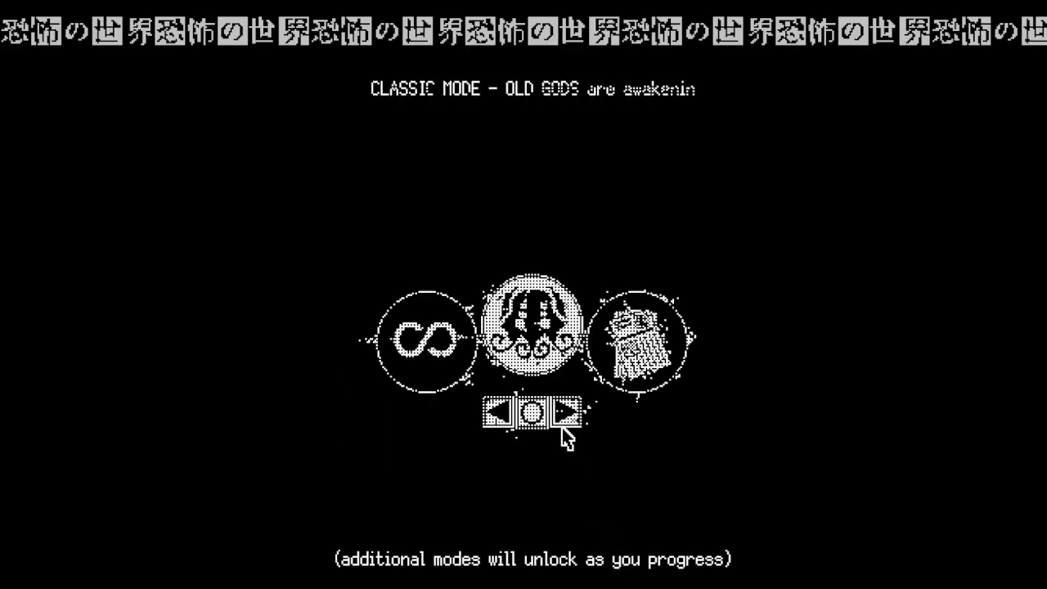
pyautogui.click(540, 413)
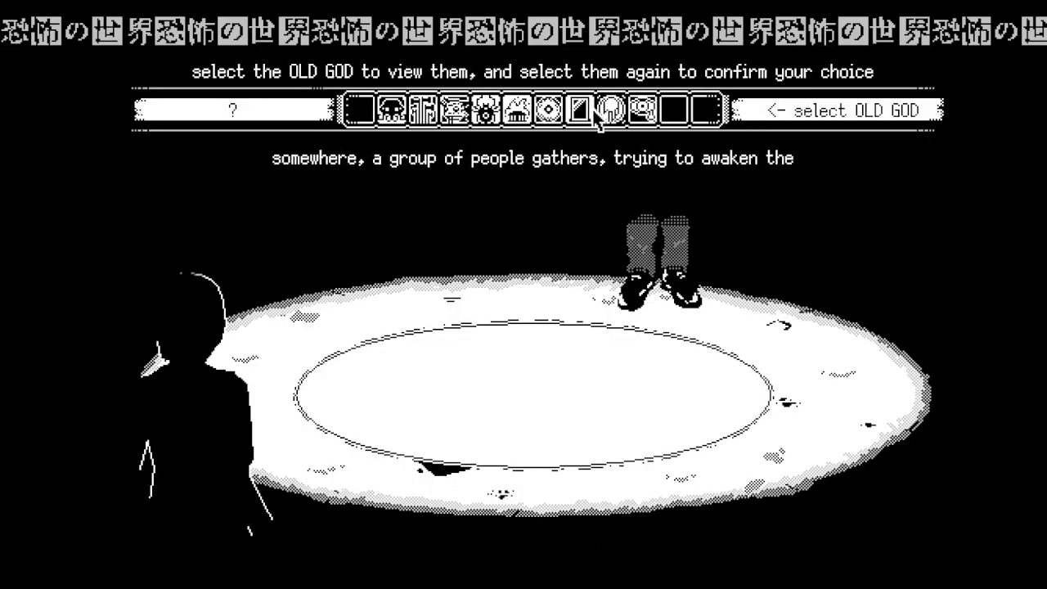
# - Choose the Old God, accept the location actions and begin play at home
pyautogui.click(516, 109)
pyautogui.click(614, 532)
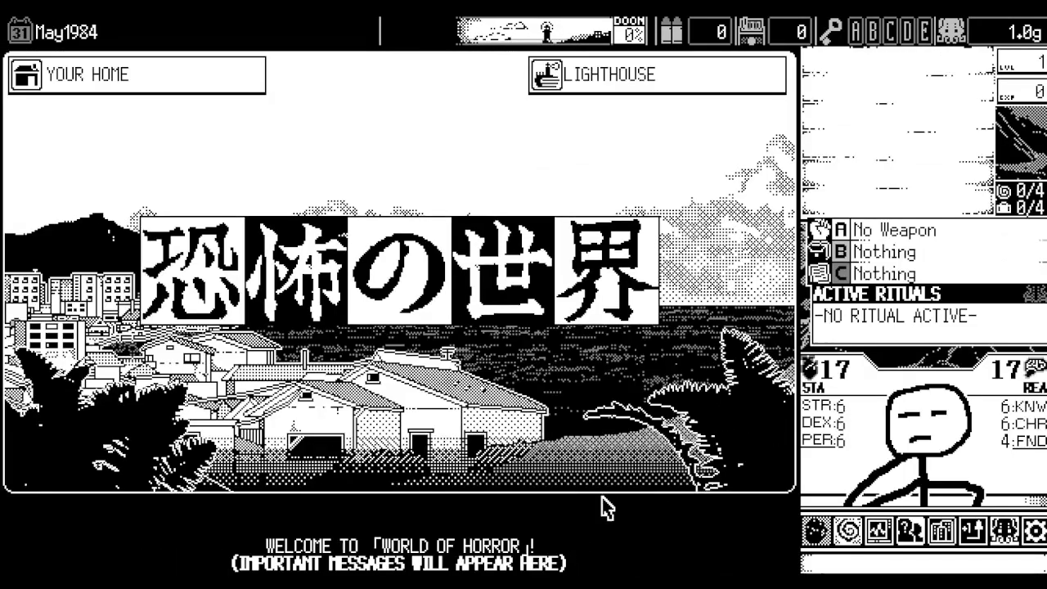
pyautogui.click(532, 268)
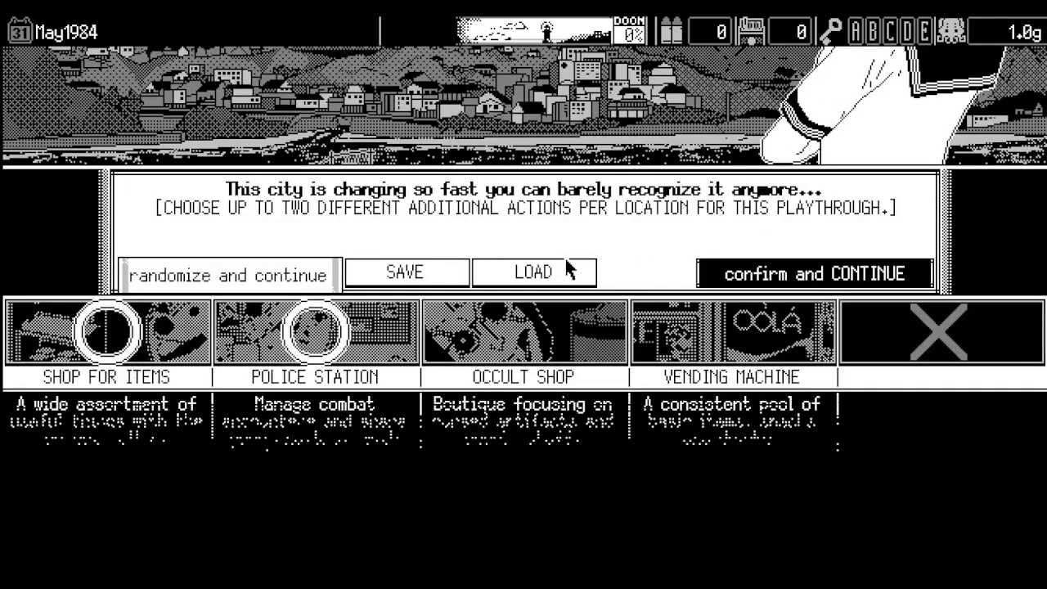
pyautogui.click(736, 276)
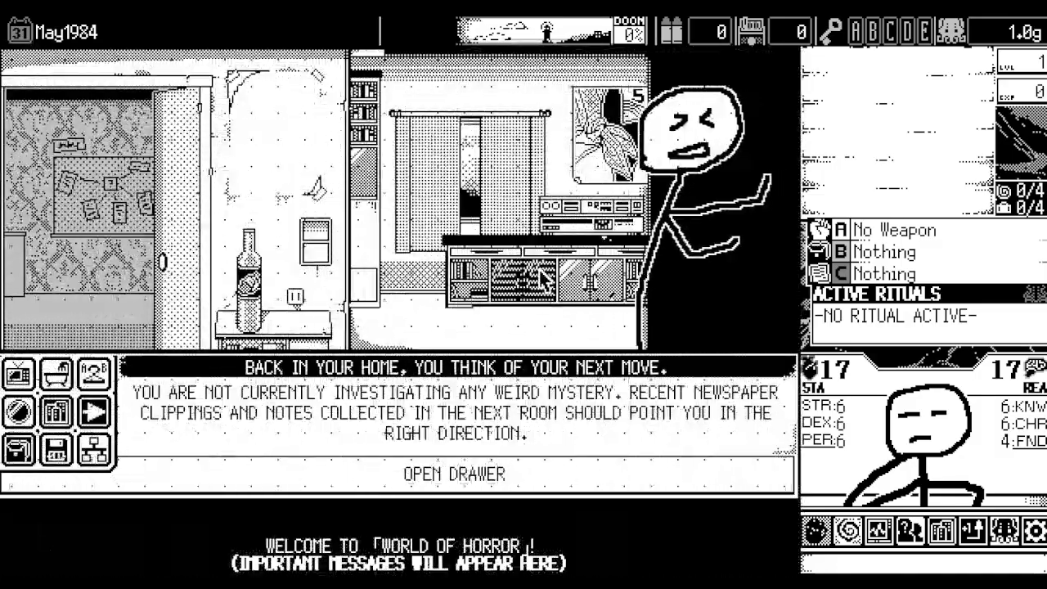
# - Leave the home room, investigate the Apartments and resolve the mail day event
pyautogui.click(70, 384)
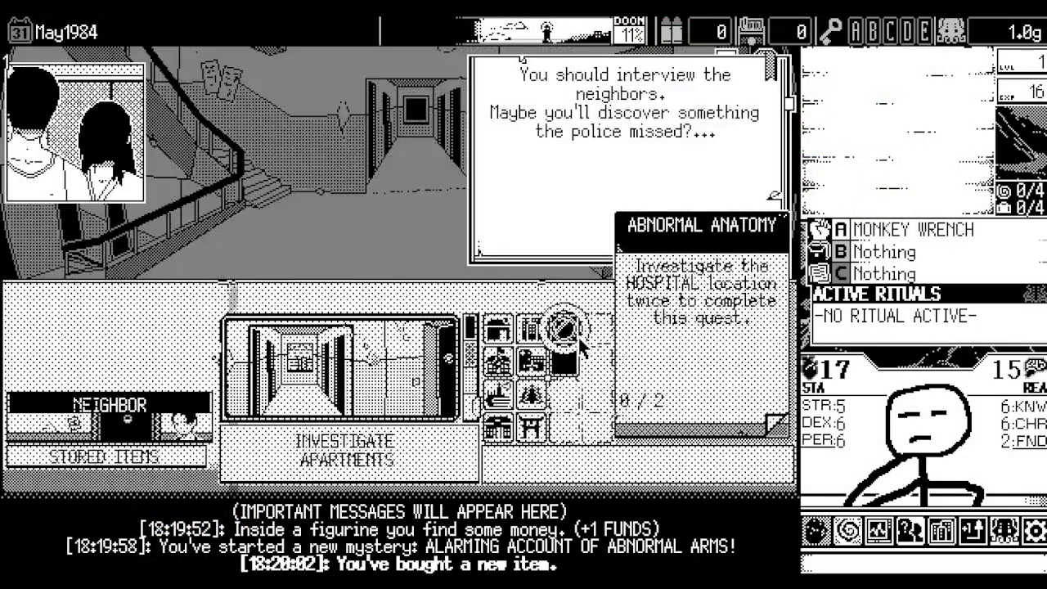
pyautogui.click(565, 327)
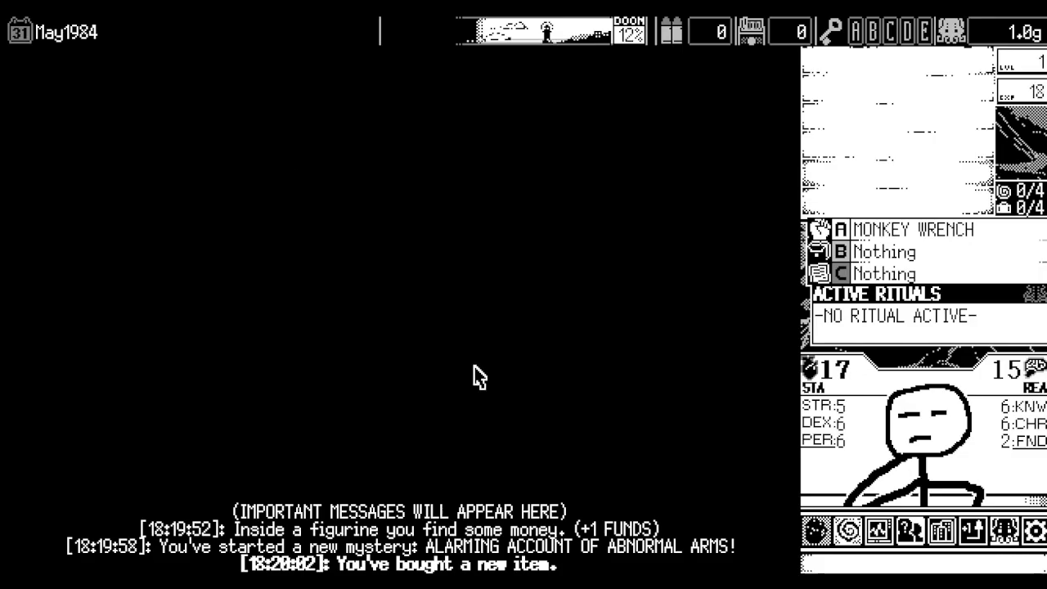
pyautogui.click(360, 439)
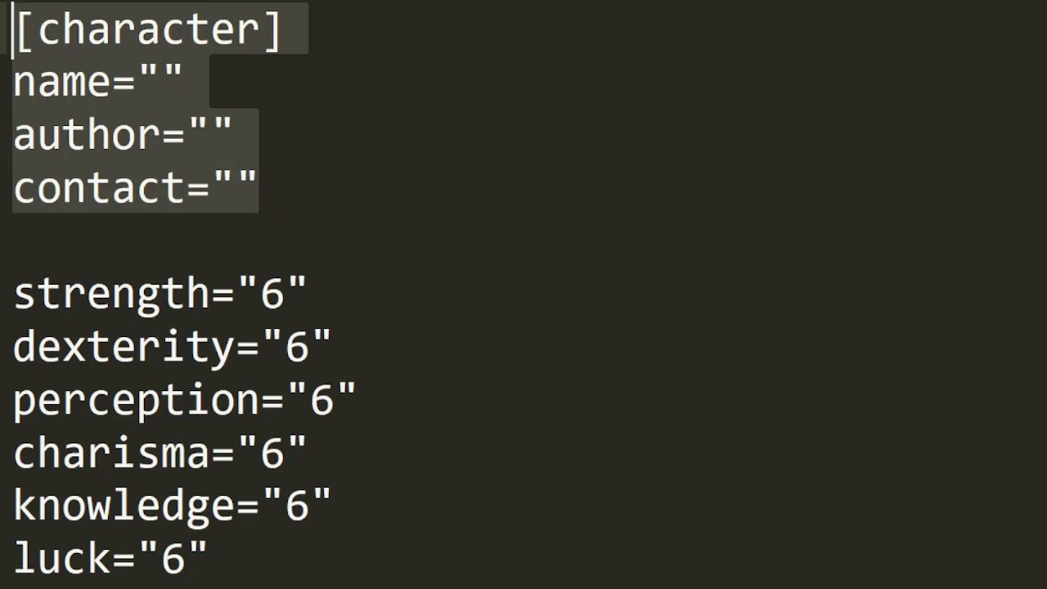
pyautogui.scroll(-3, 297, 215)
pyautogui.scroll(2, 264, 251)
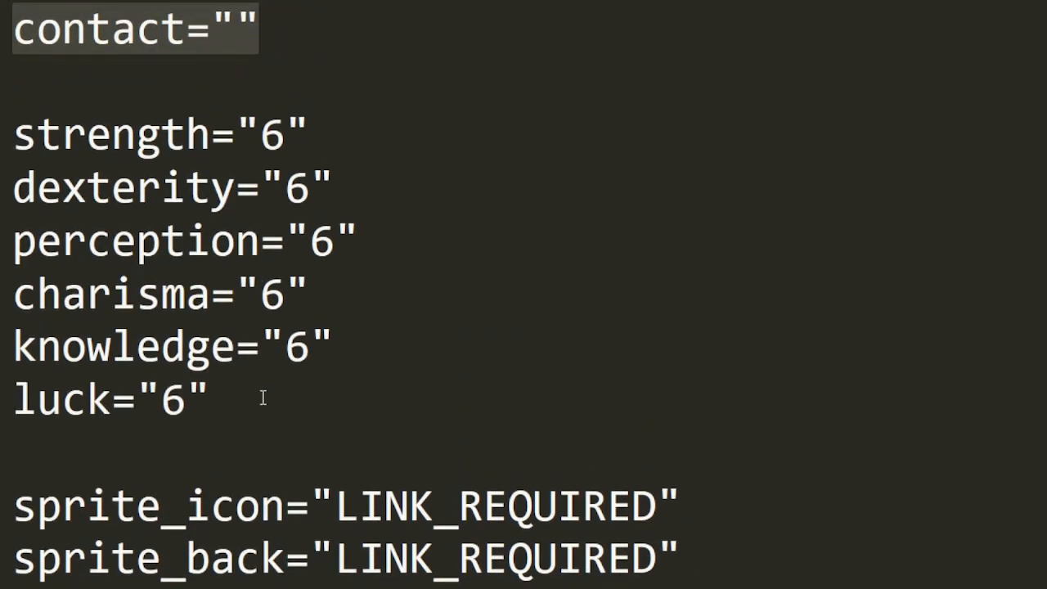
pyautogui.moveTo(213, 401); pyautogui.dragTo(7, 105)
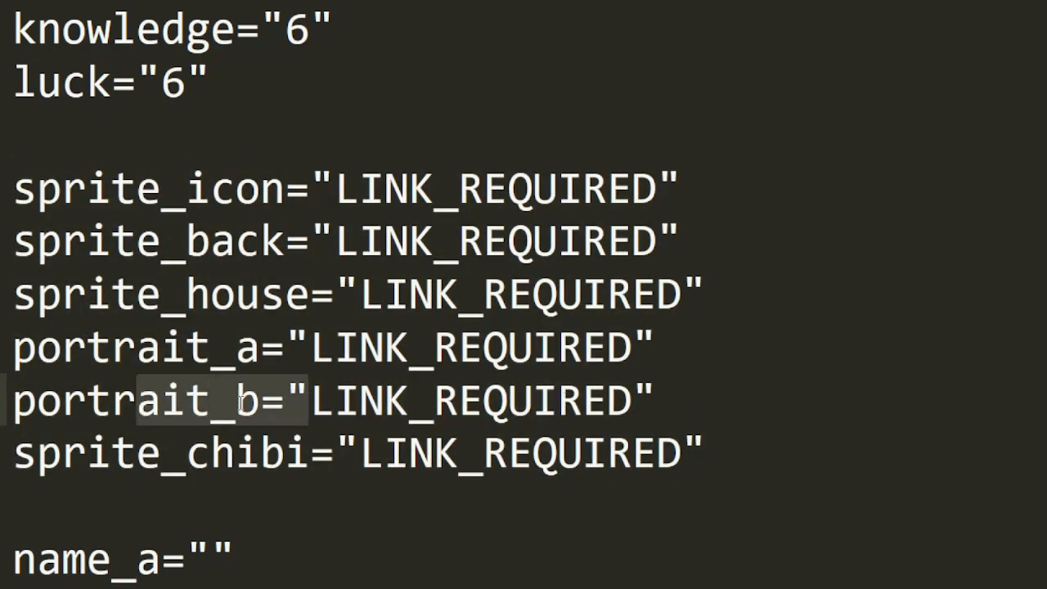
pyautogui.moveTo(449, 402); pyautogui.dragTo(583, 401)
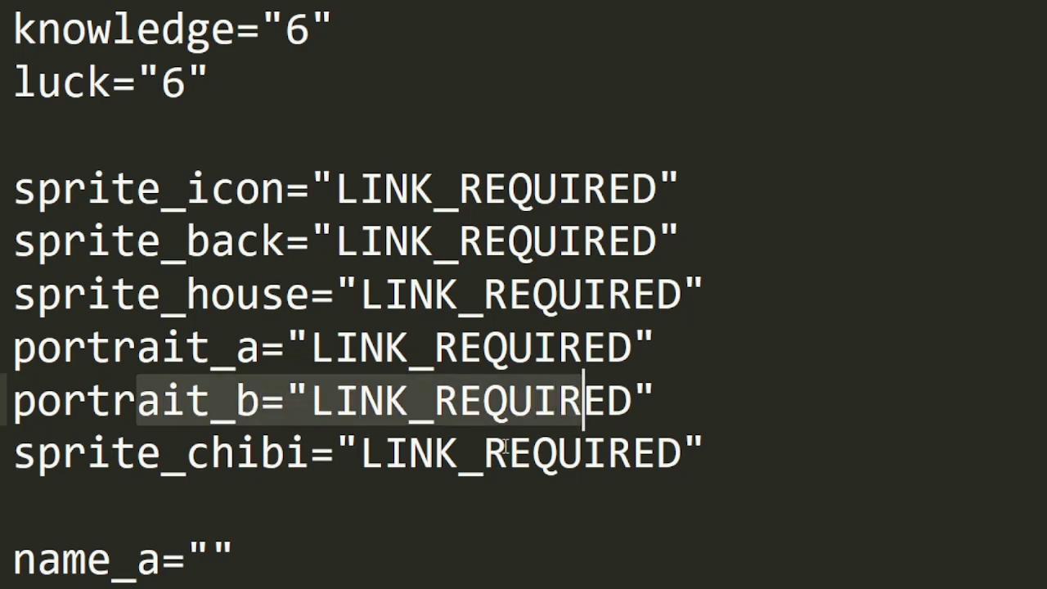
pyautogui.click(362, 565)
pyautogui.scroll(-3, 363, 564)
pyautogui.moveTo(299, 325); pyautogui.dragTo(36, 193)
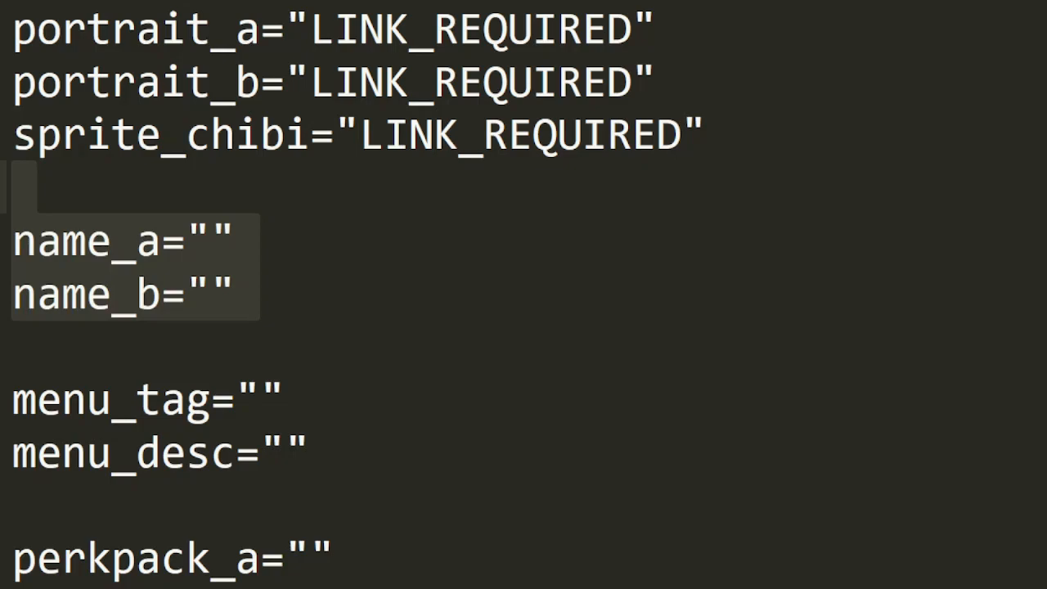
pyautogui.moveTo(309, 458); pyautogui.dragTo(16, 352)
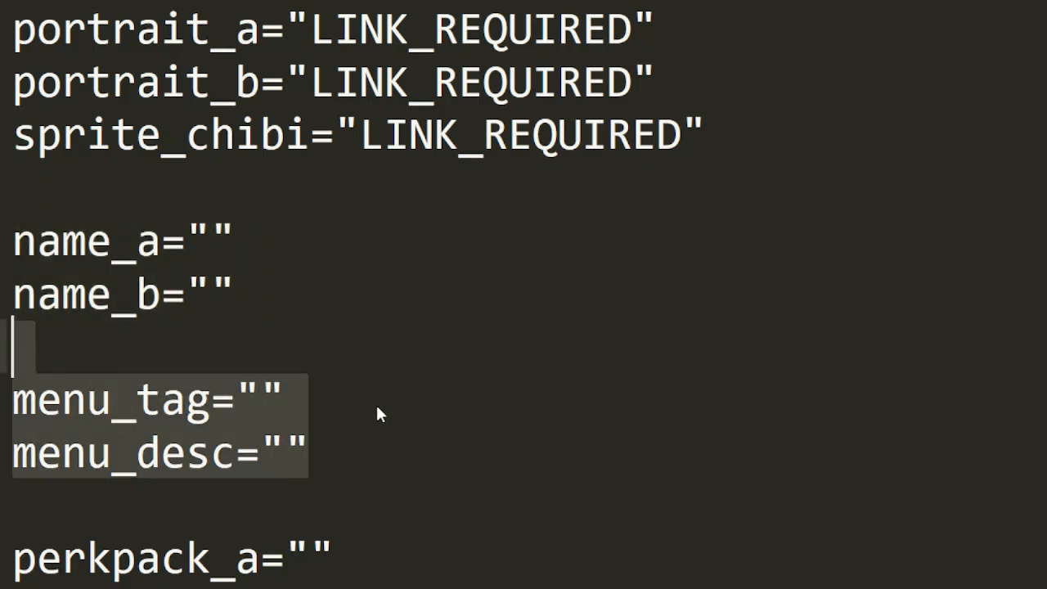
pyautogui.scroll(-3, 375, 402)
pyautogui.scroll(-3, 378, 400)
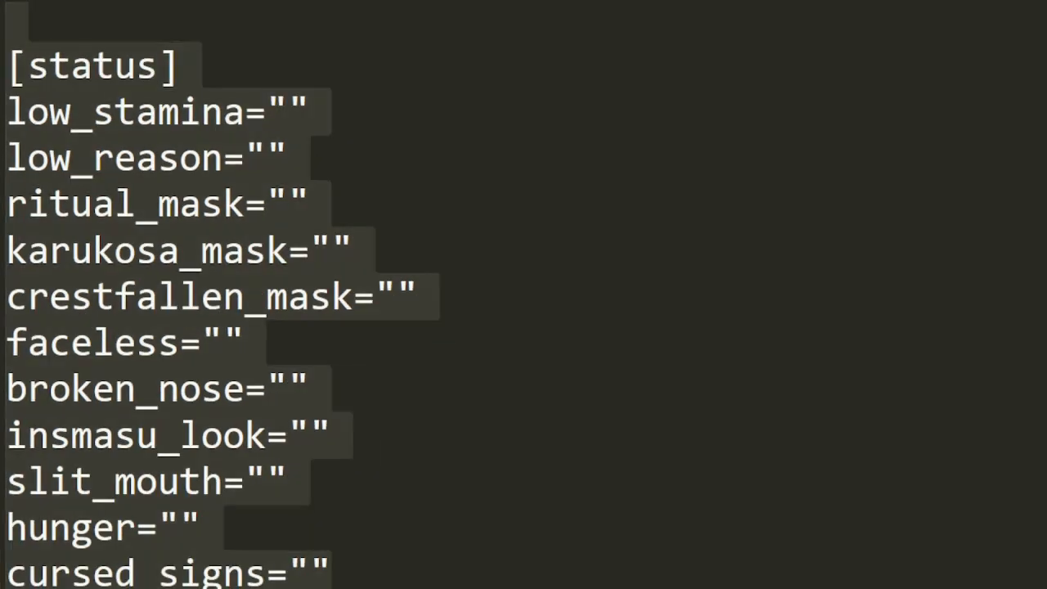
pyautogui.scroll(-3, 523, 295)
pyautogui.scroll(3, 523, 295)
pyautogui.scroll(-8, 524, 295)
pyautogui.moveTo(205, 296); pyautogui.dragTo(4, 105)
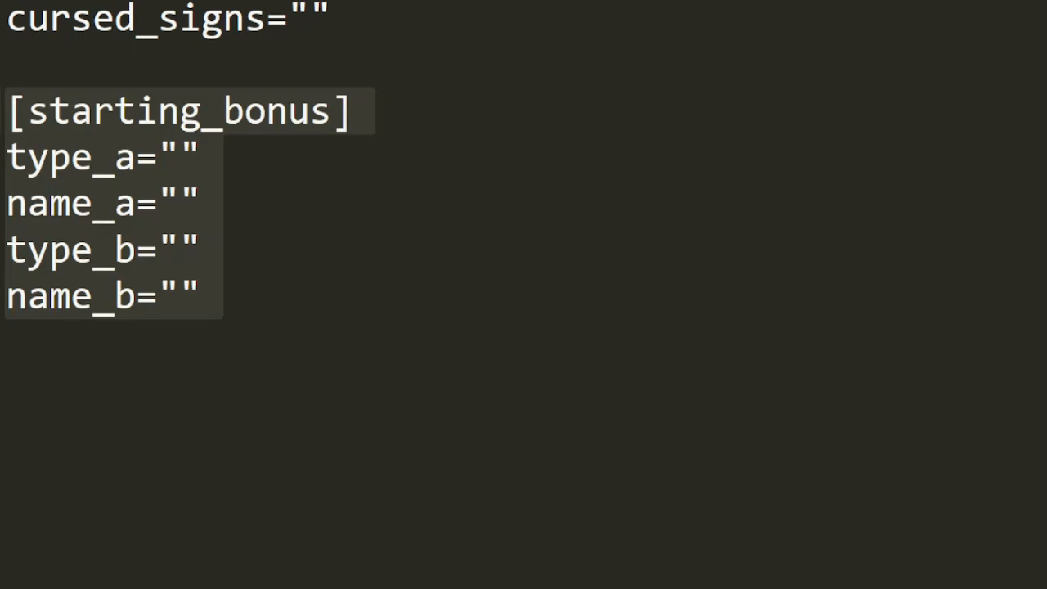
# - Fill starting_bonus with item STEAK KNIFE and status BADLY BLEEDING
pyautogui.click(183, 157)
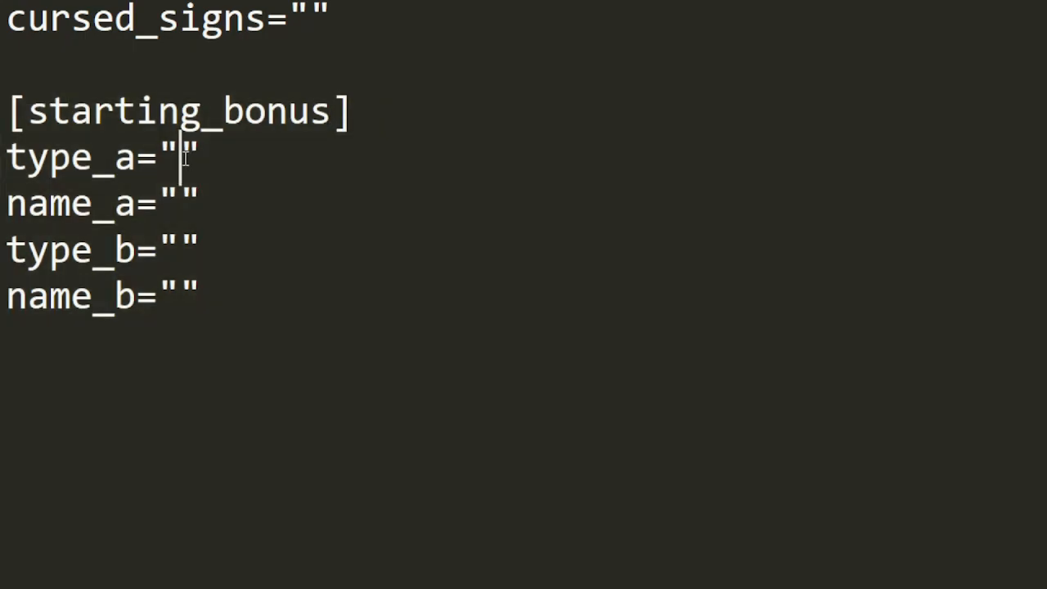
pyautogui.write('item')
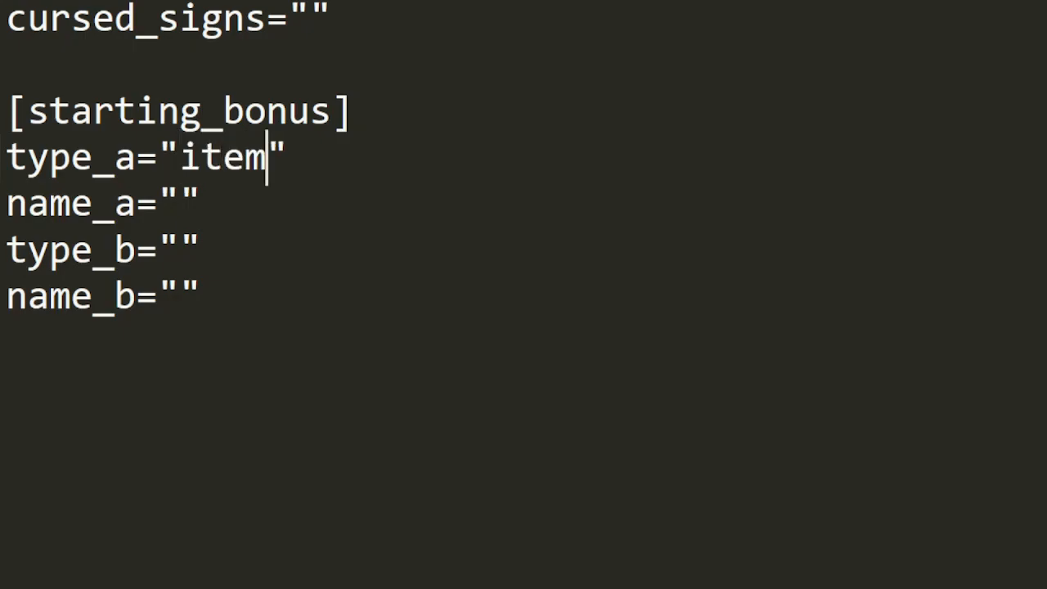
pyautogui.write('STEAK KNIFE')
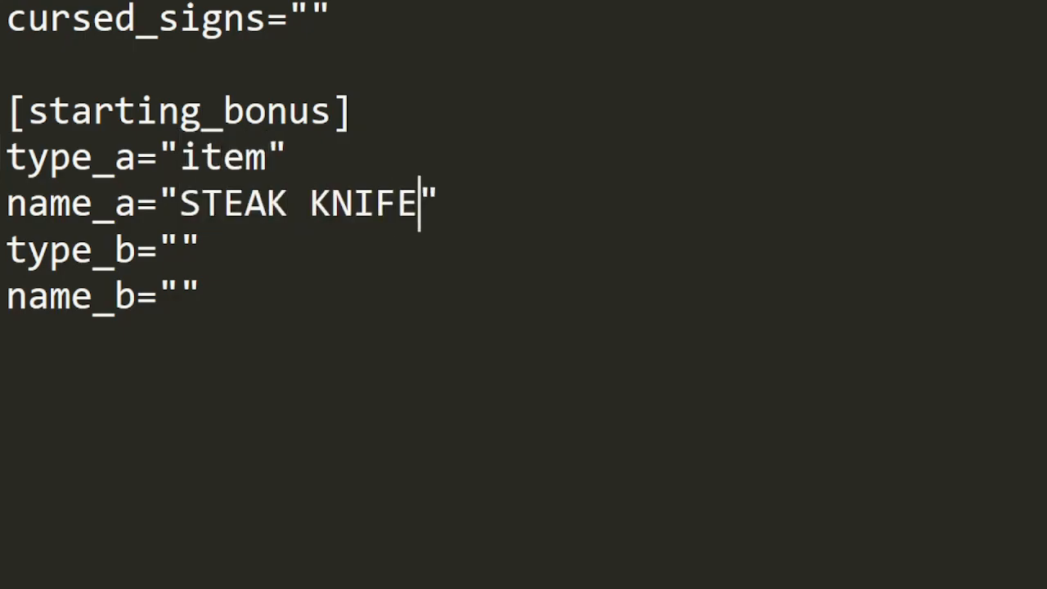
pyautogui.write('status')
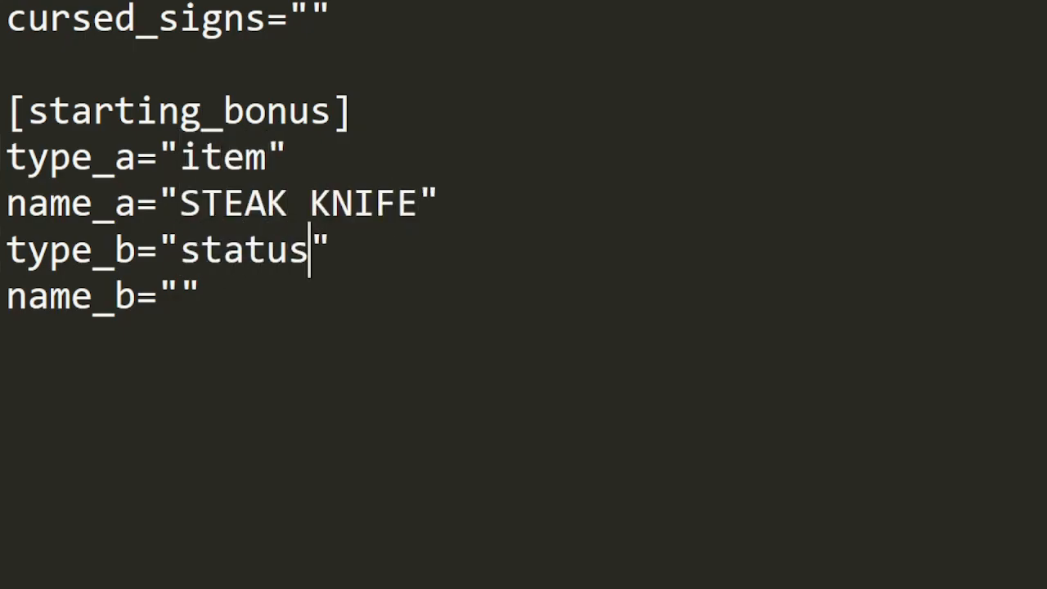
pyautogui.write('DLY ')
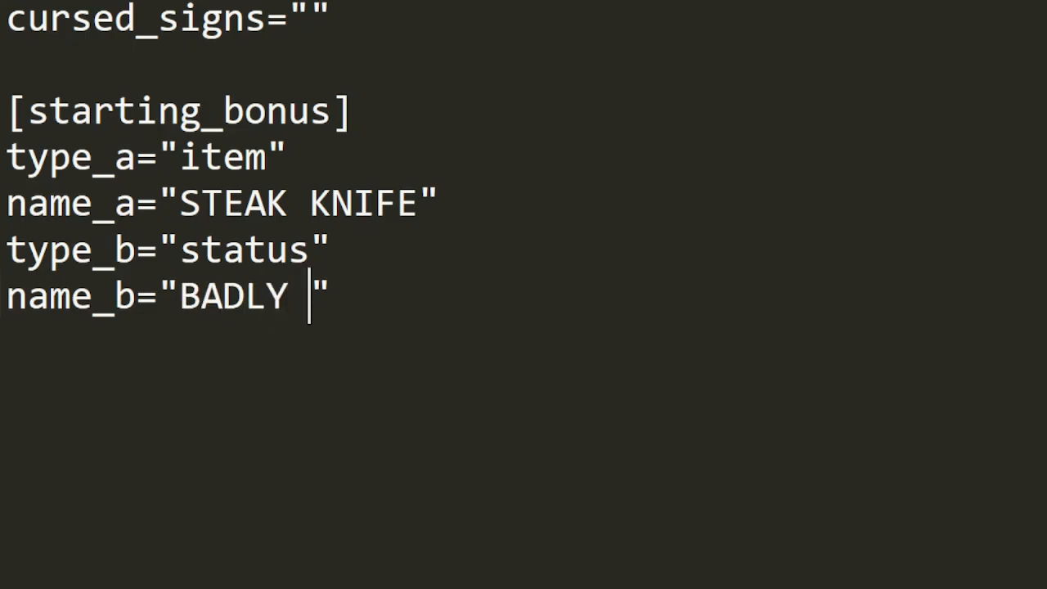
pyautogui.write('BLEEDING')
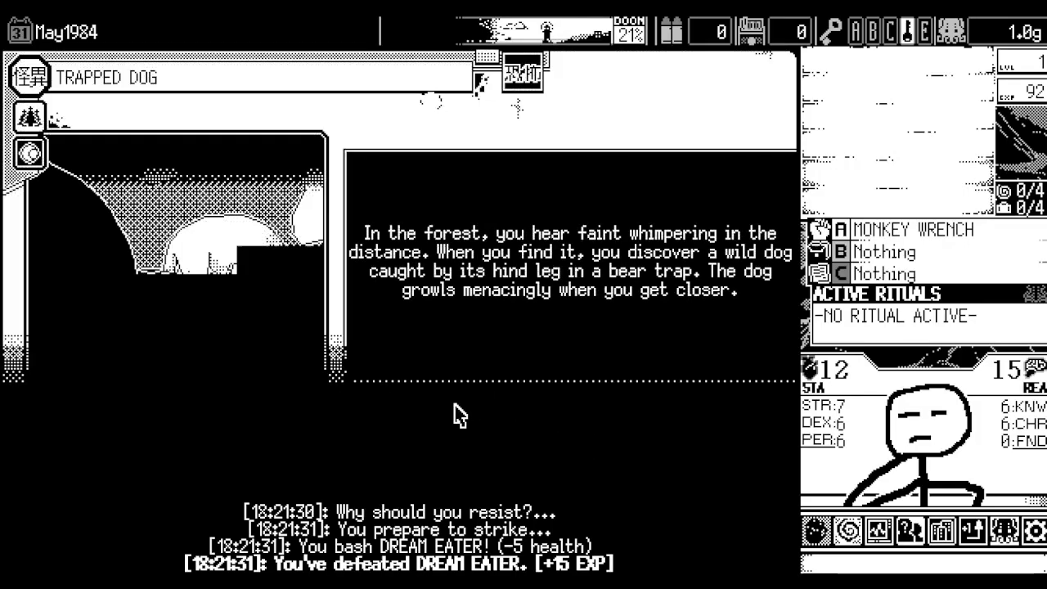
# - Resolve the Trapped Dog event and travel to investigate the abandoned hut
pyautogui.click(328, 431)
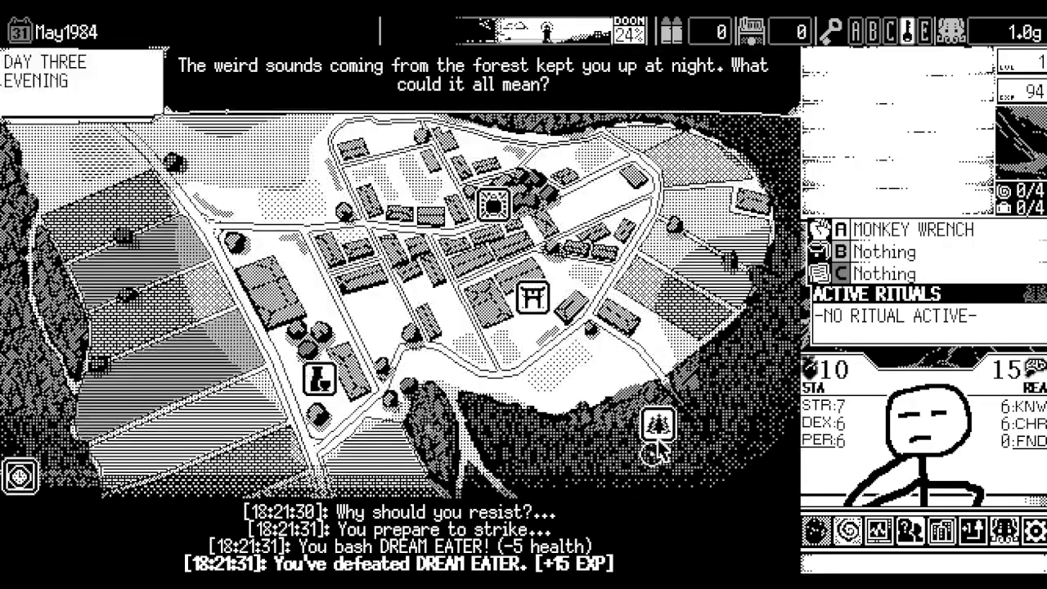
pyautogui.click(667, 429)
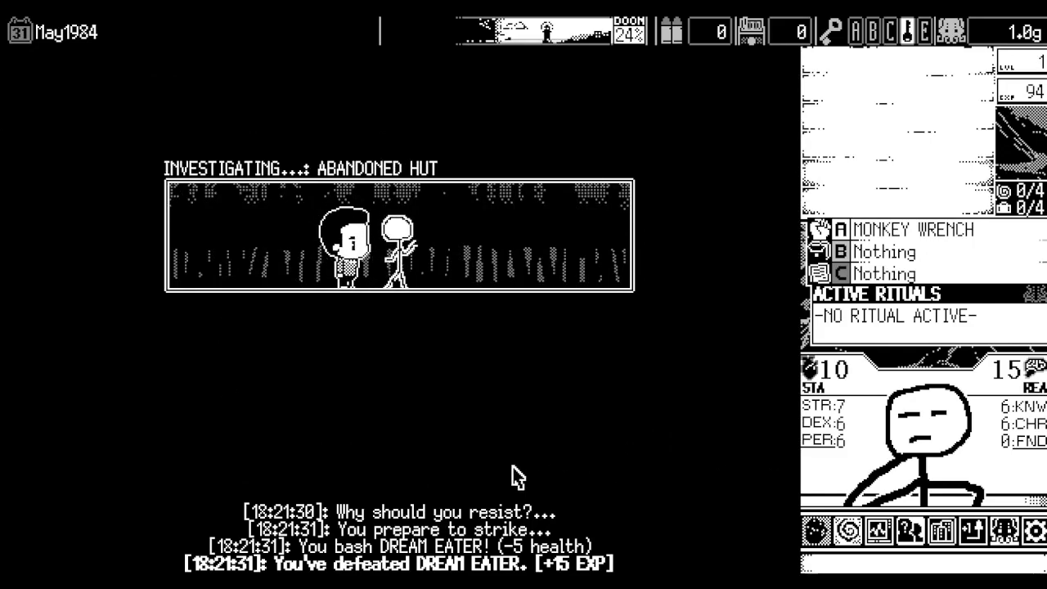